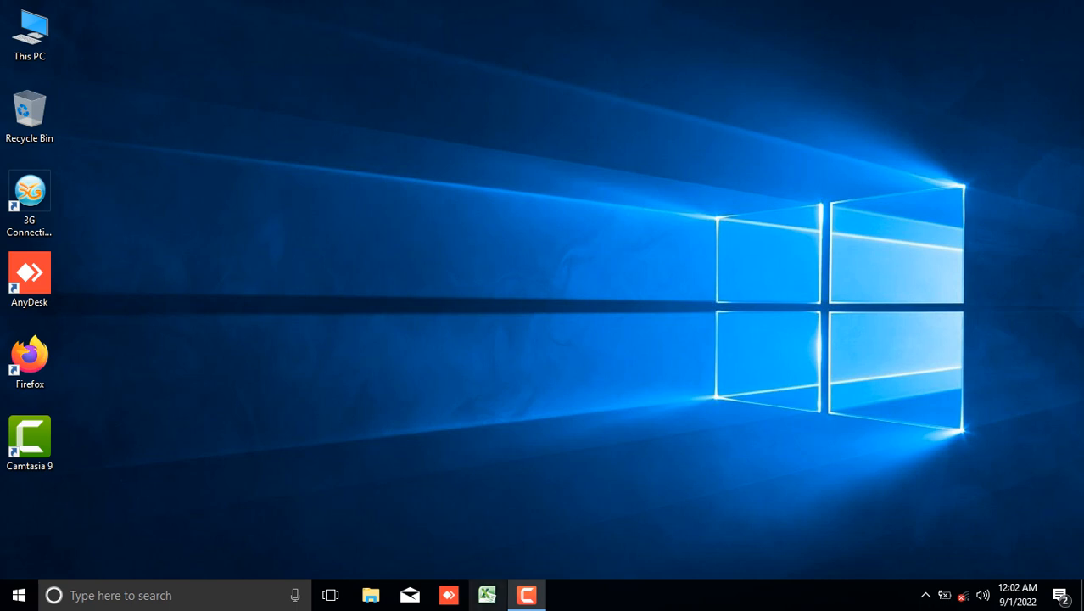
Open Excel and enter the numbers 1 to 7 down column B, starting at cell B2.
click(487, 595)
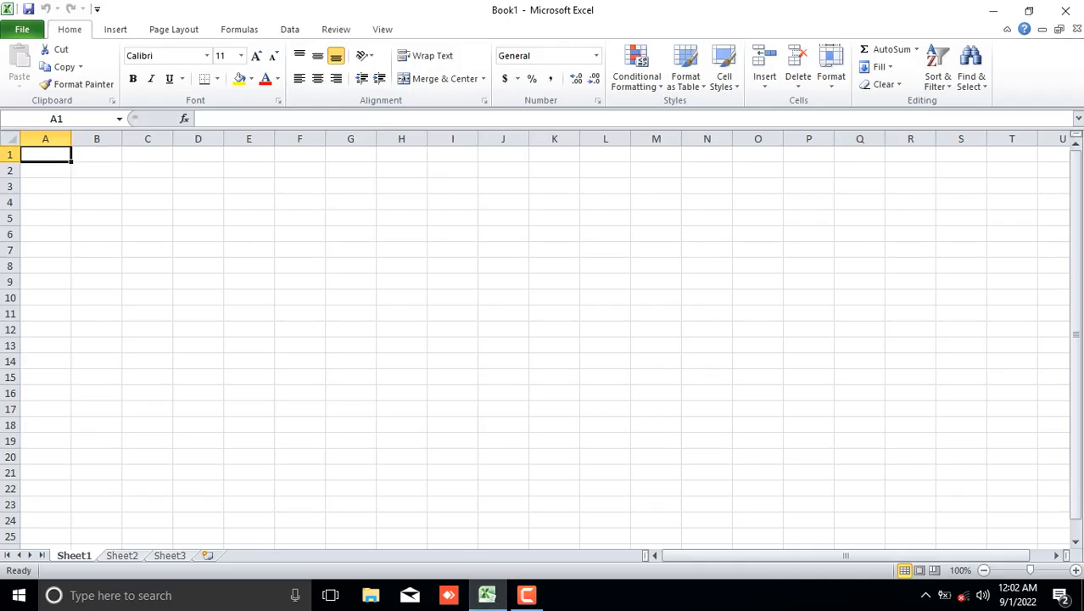
click(96, 170)
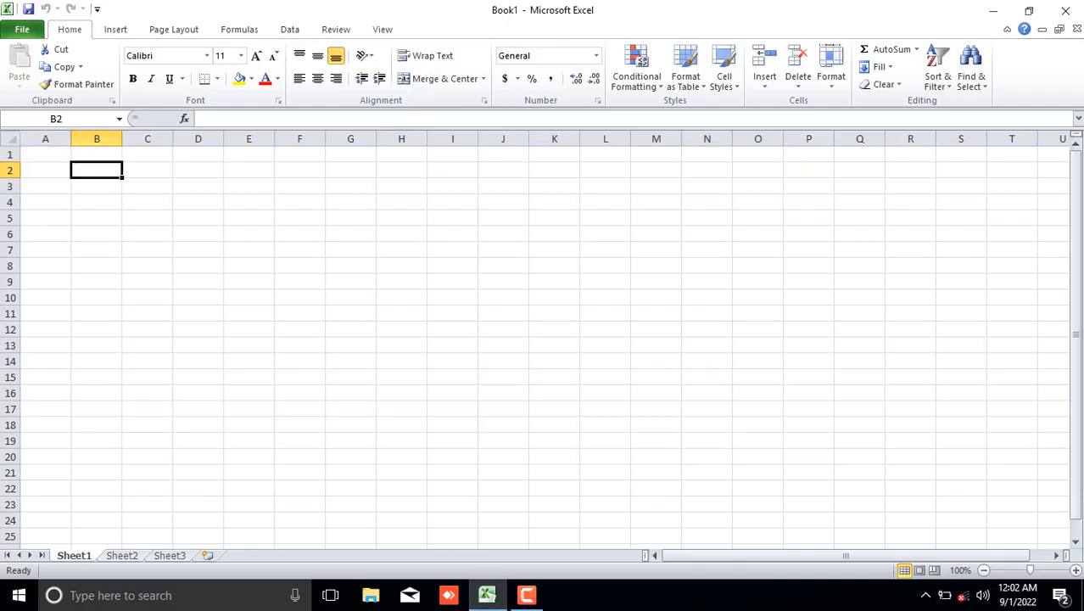
text(1)
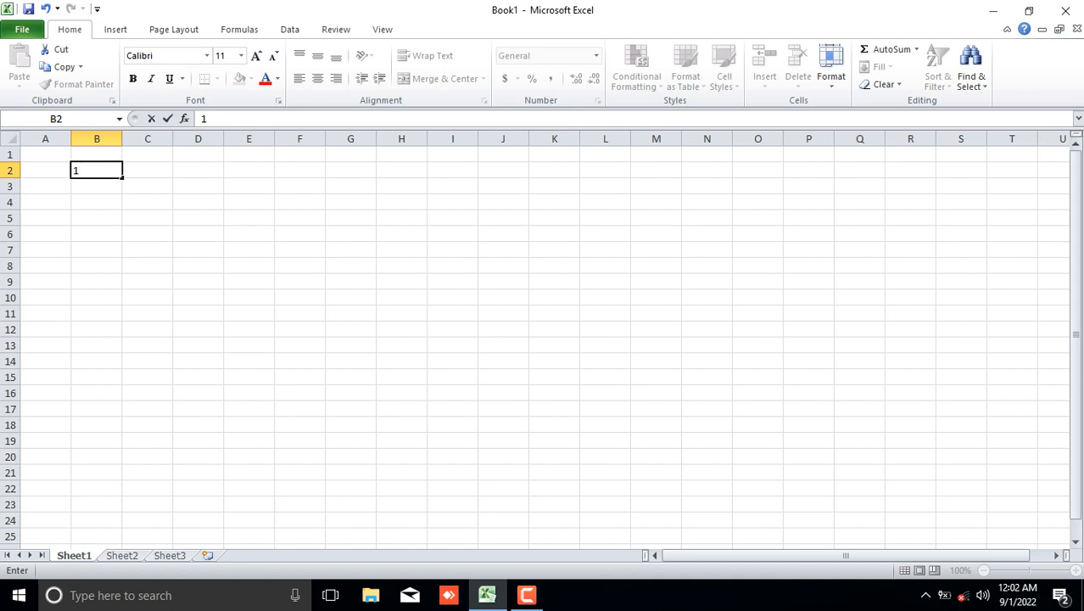
key(Return)
text(2)
key(Return)
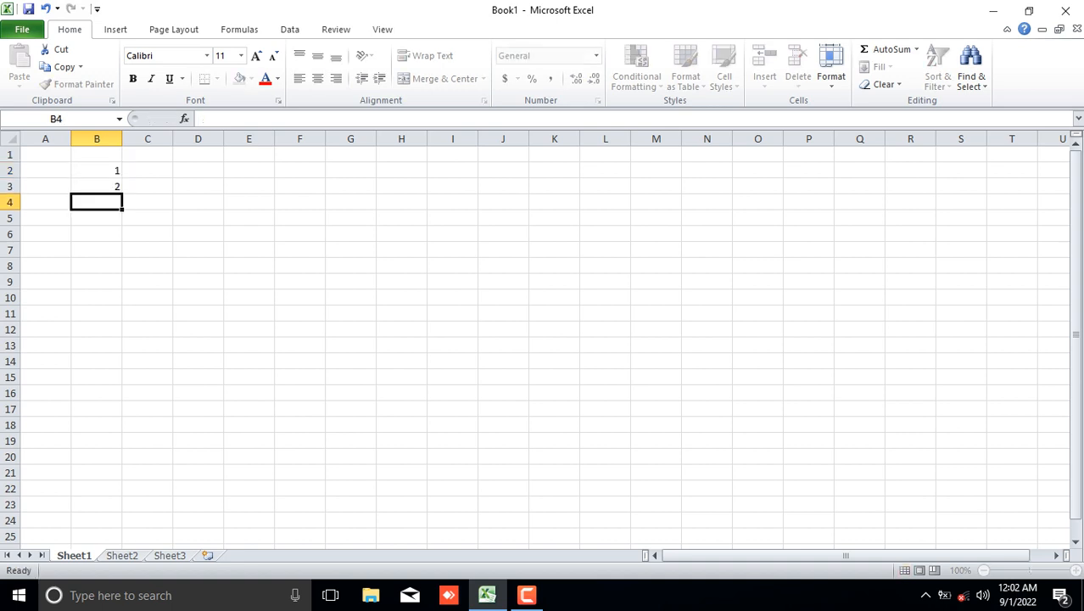
text(3)
key(Return)
text(3)
key(BackSpace)
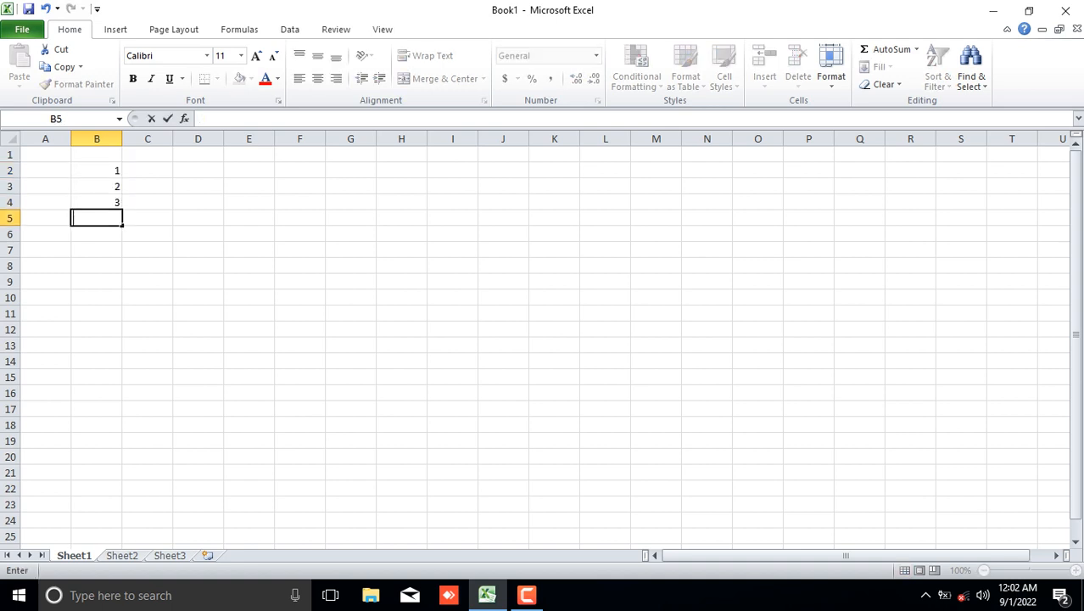
text(4)
key(Return)
text(5)
key(Return)
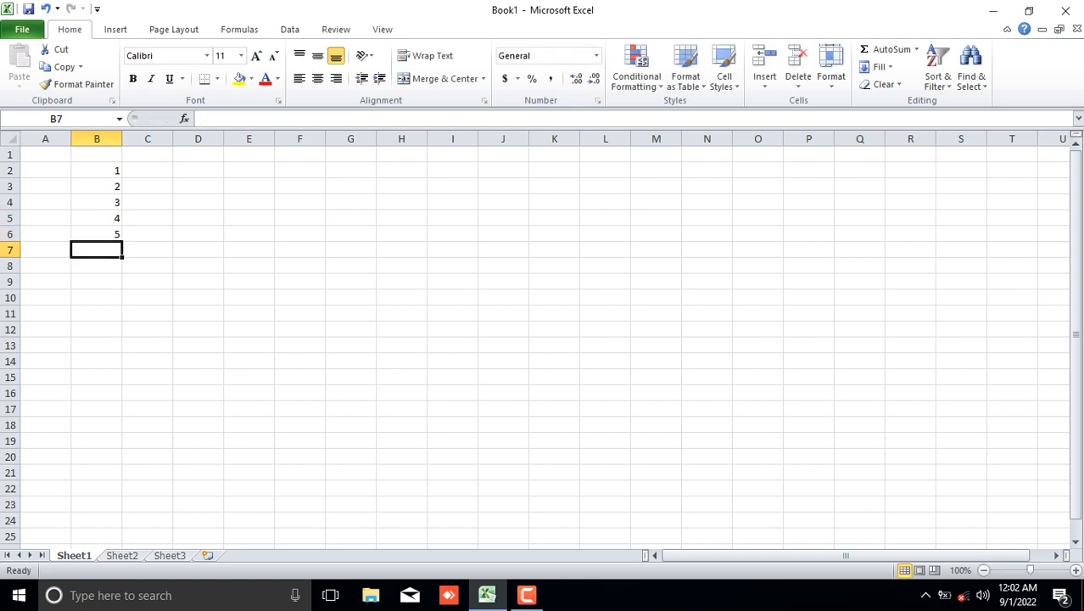
text(6)
key(Return)
text(7)
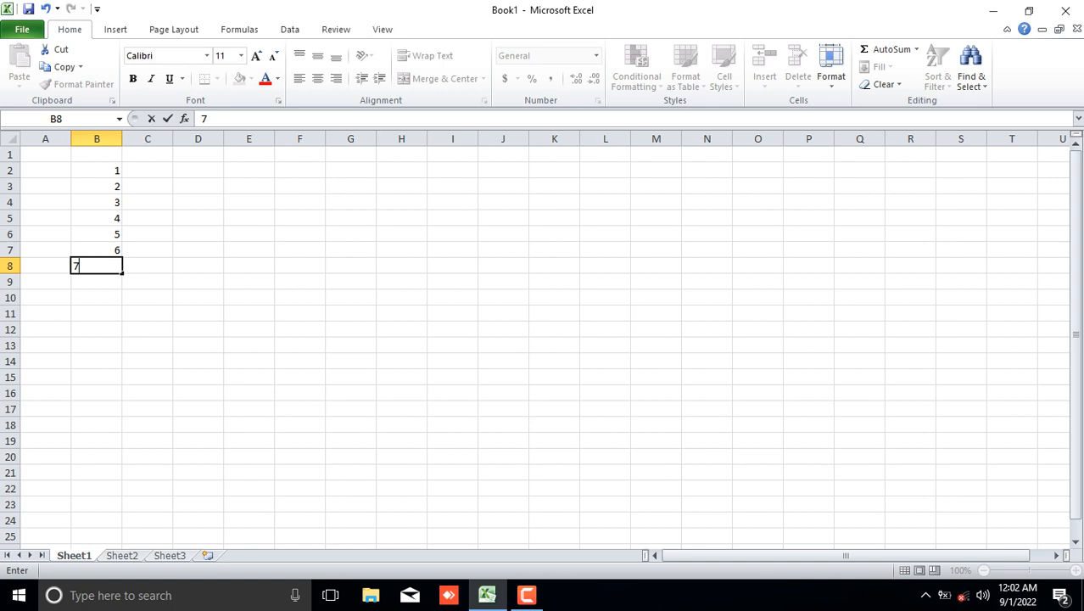
Enter 1 and 2 in cells C2 and C3.
click(148, 171)
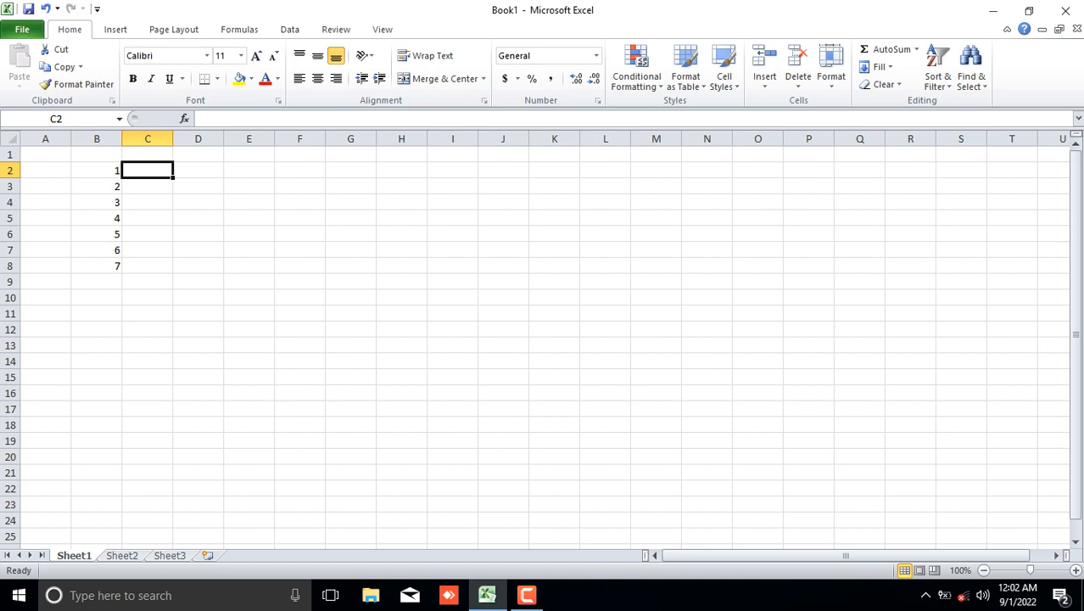
text(1)
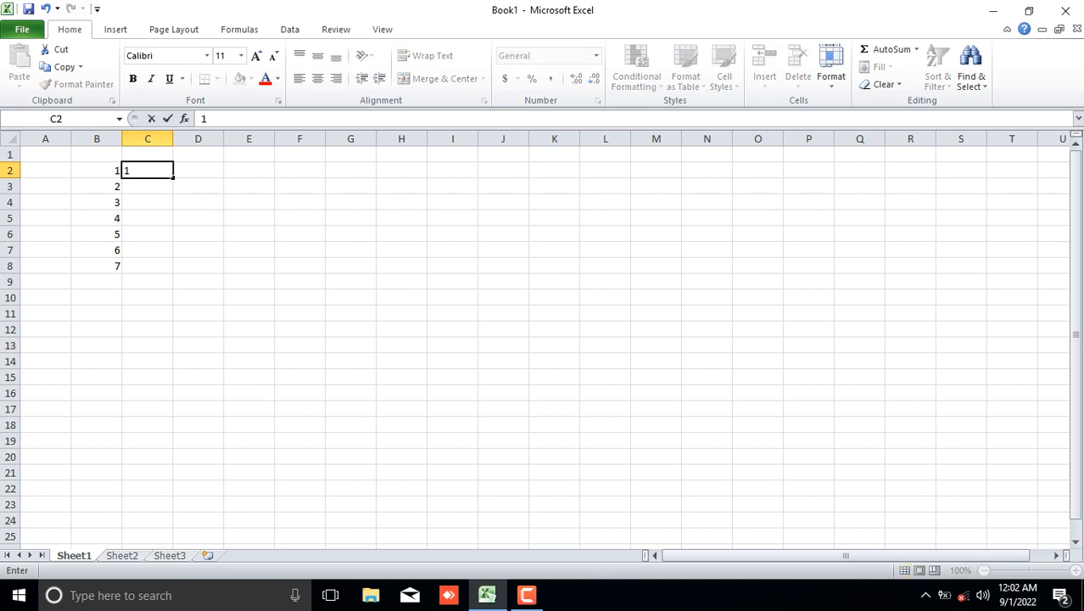
key(Return)
text(2)
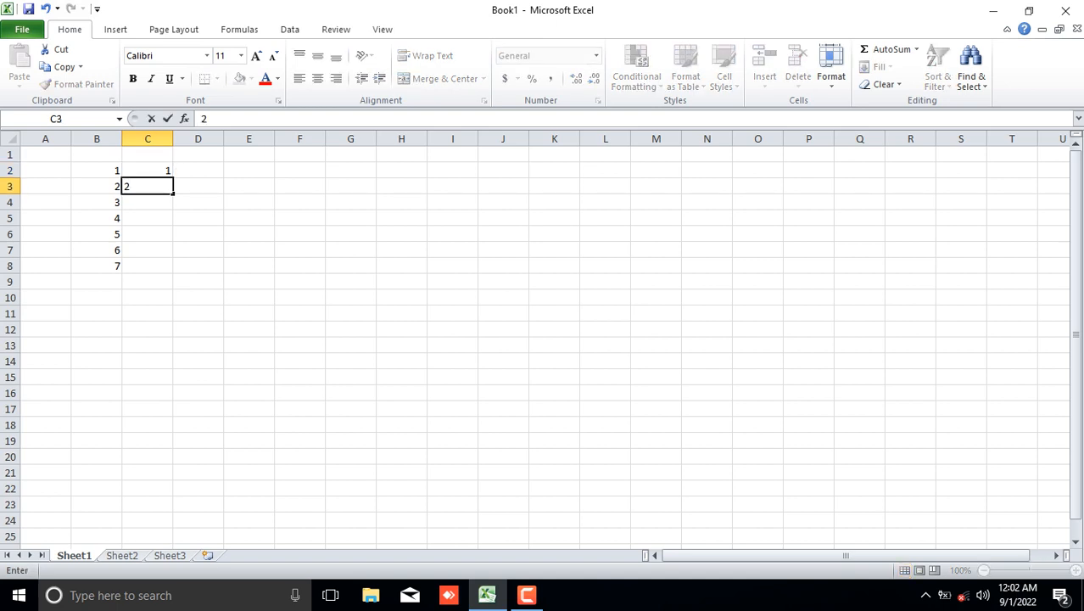
click(147, 171)
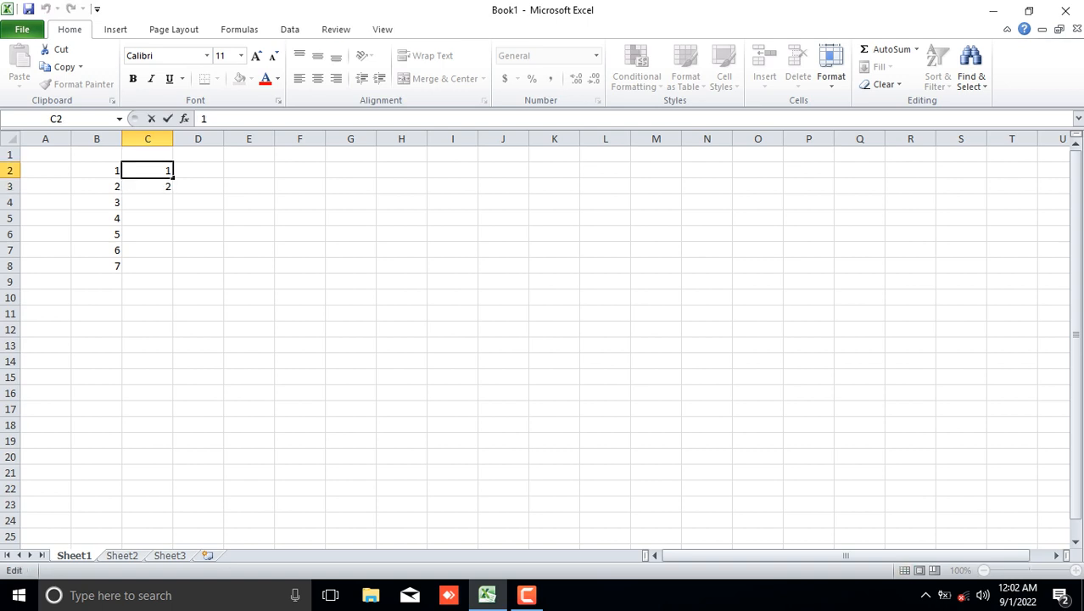
drag(147, 171, 204, 202)
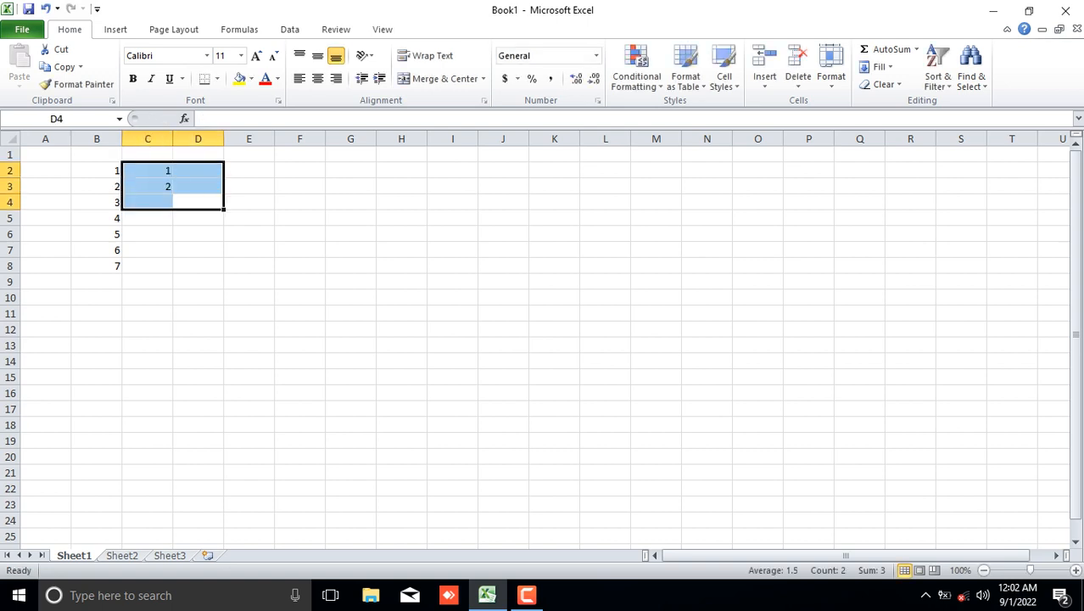
click(198, 218)
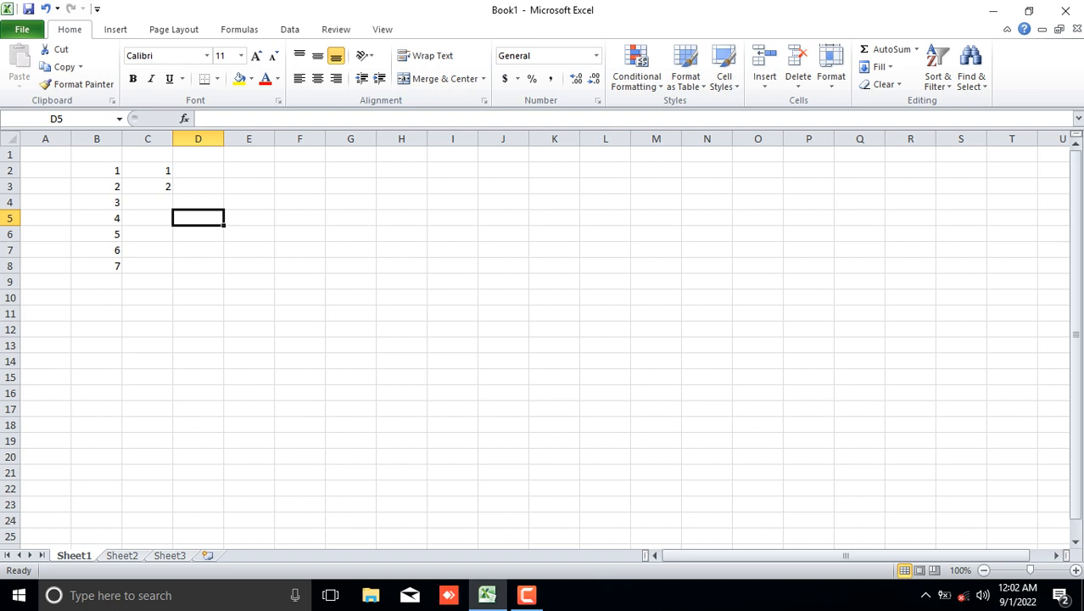
double_click(149, 171)
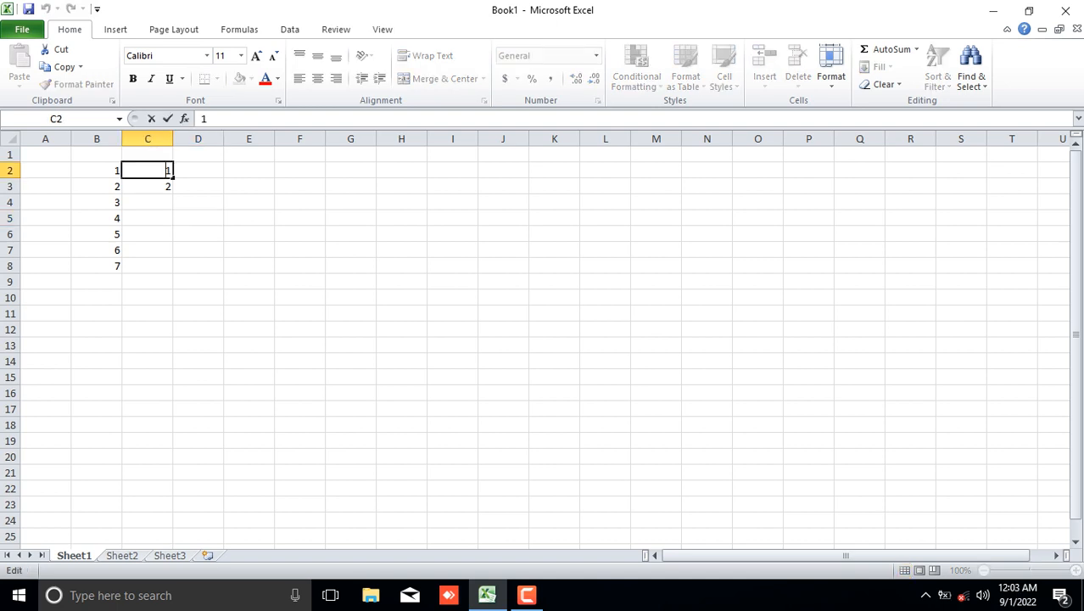
key(Return)
drag(148, 186, 198, 202)
click(148, 170)
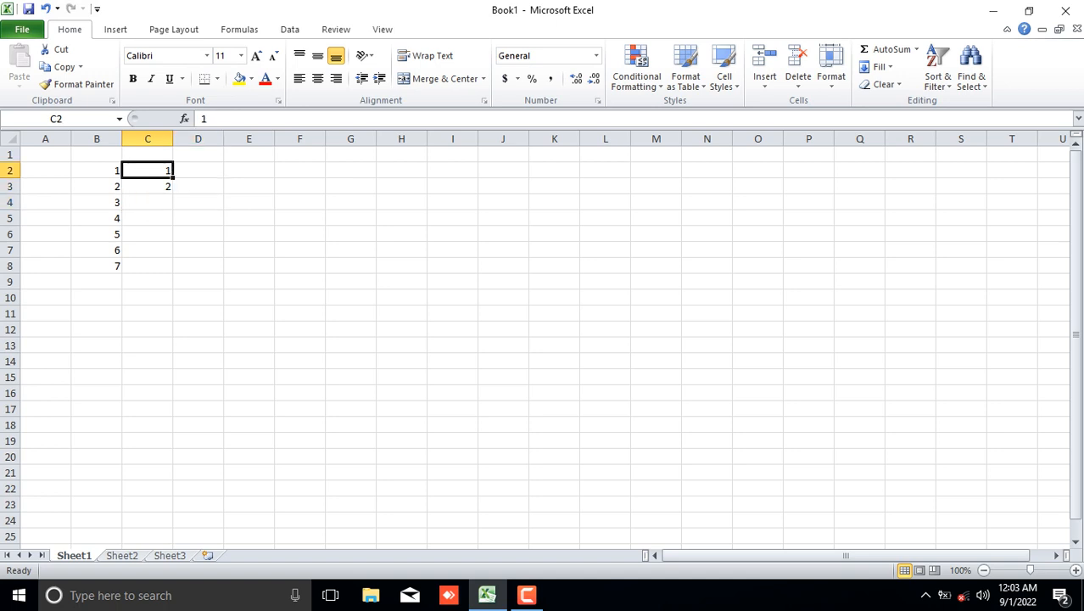
Select C2:C3 and extend the 1, 2 series down column C to row 2432 with the fill handle.
drag(147, 170, 147, 186)
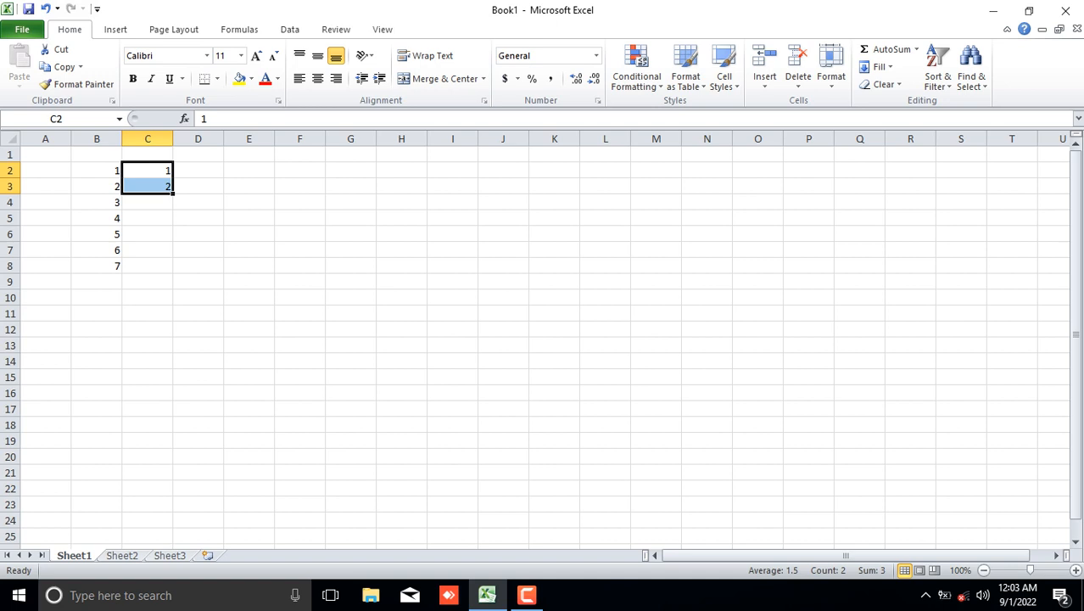
drag(173, 194, 174, 458)
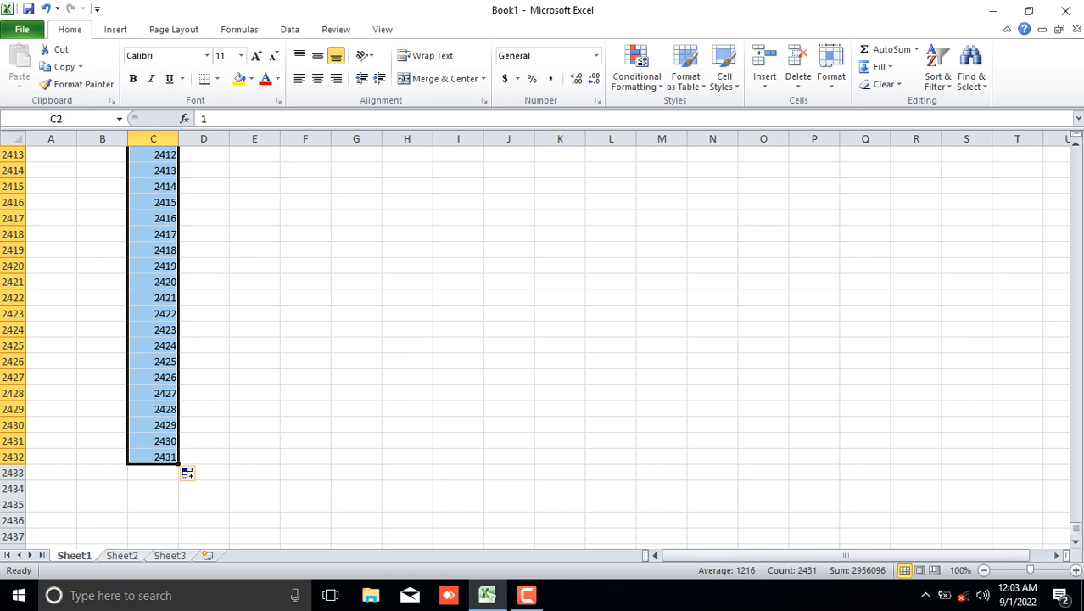
drag(1075, 528, 1075, 155)
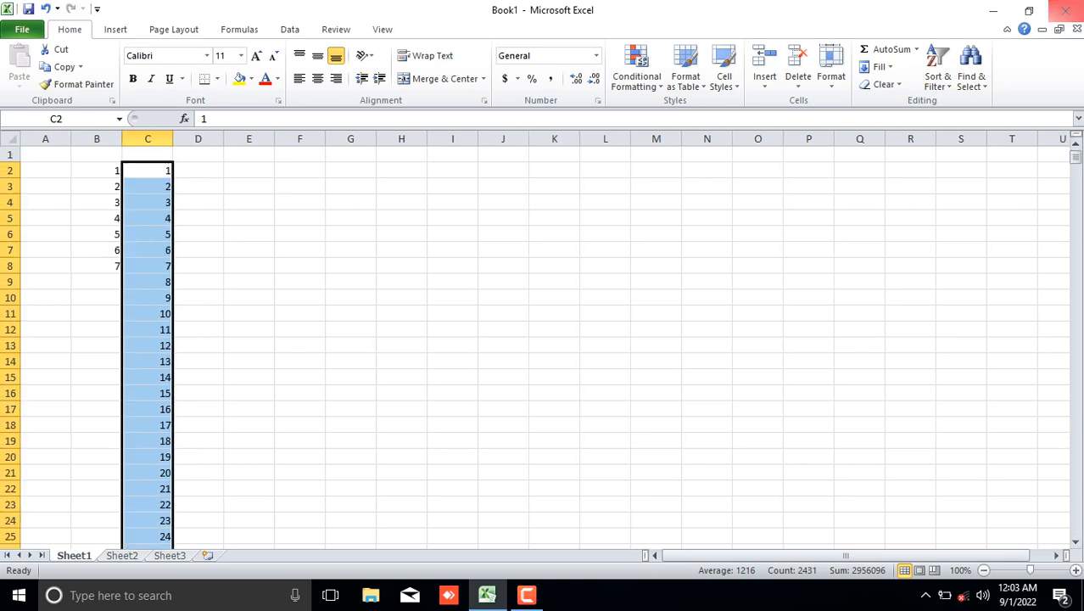
click(299, 202)
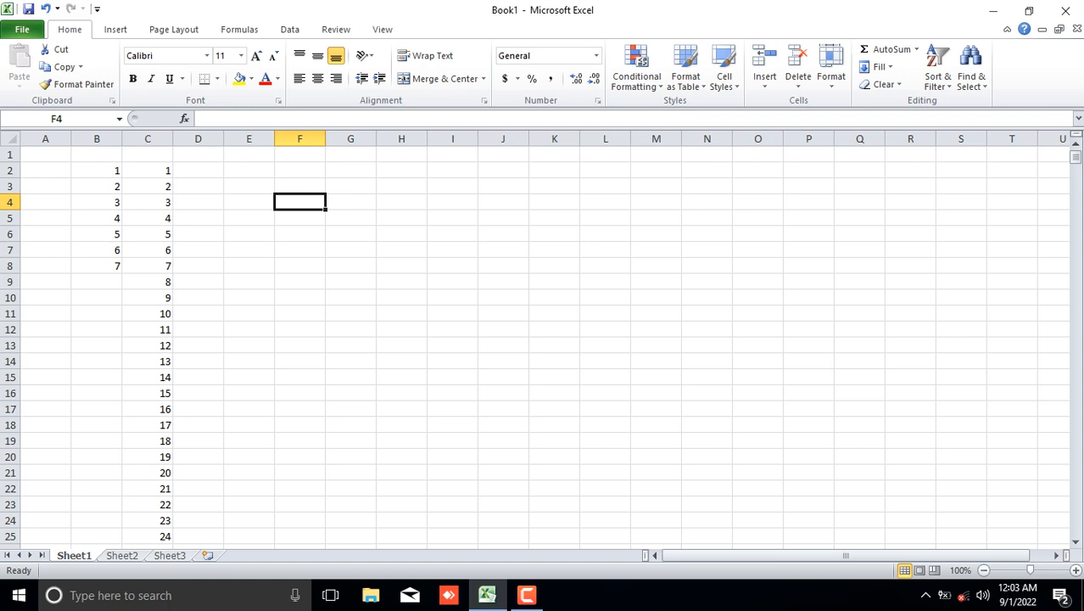
Enter 1 in cell D2.
click(197, 170)
click(198, 154)
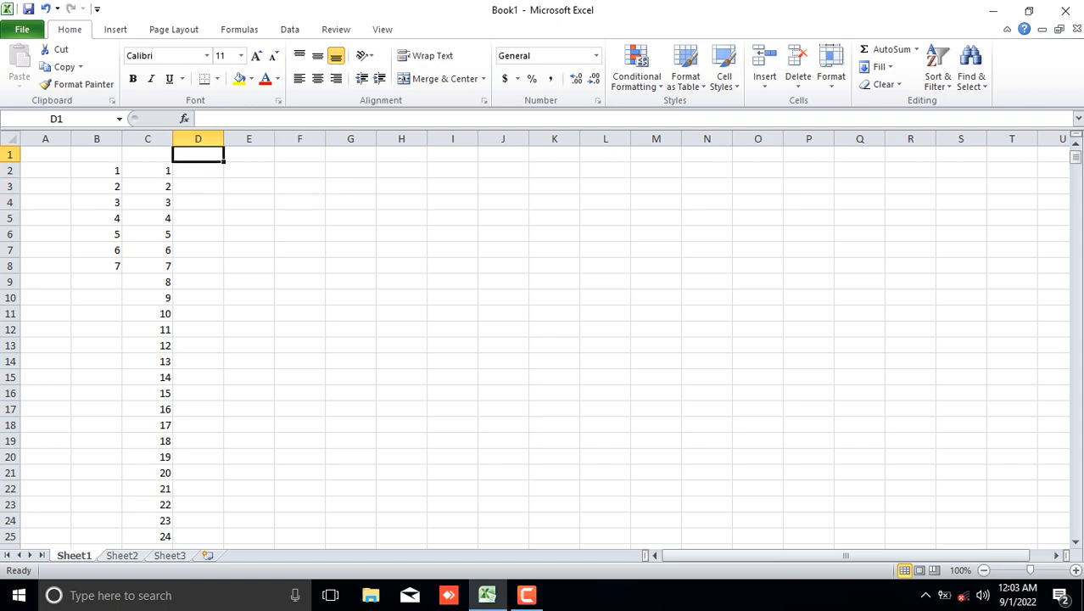
click(197, 171)
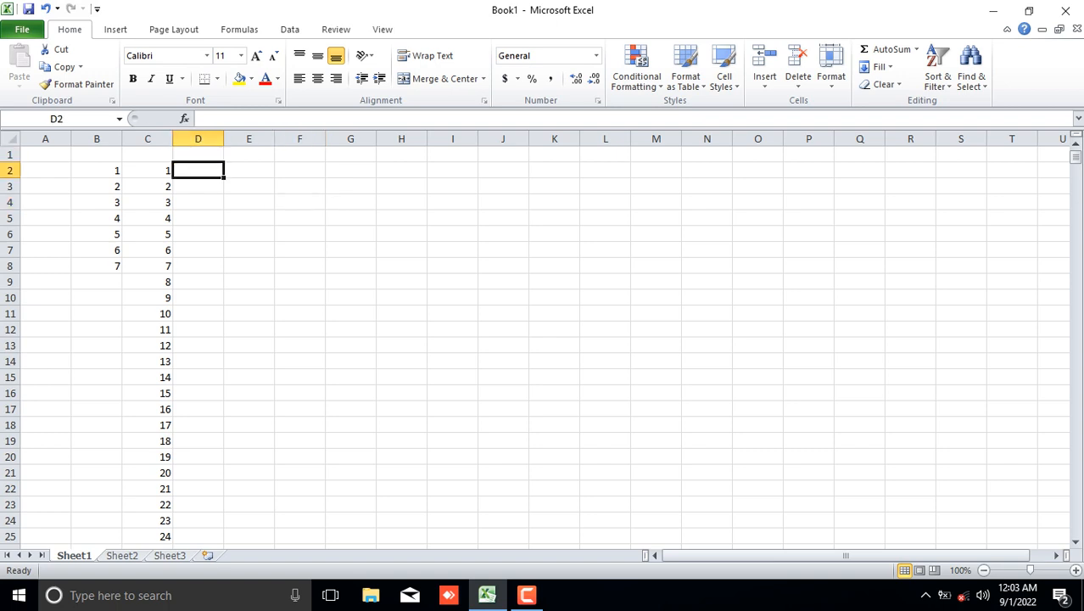
text(1)
key(Return)
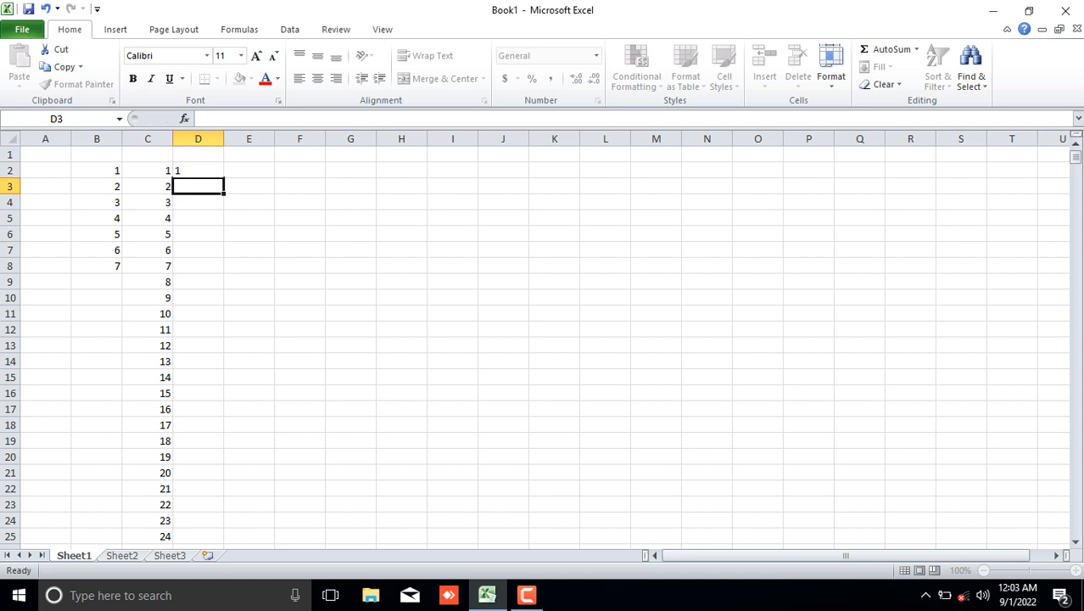
Copy the 1 in D2 down column D to row 791 with the fill handle.
click(197, 171)
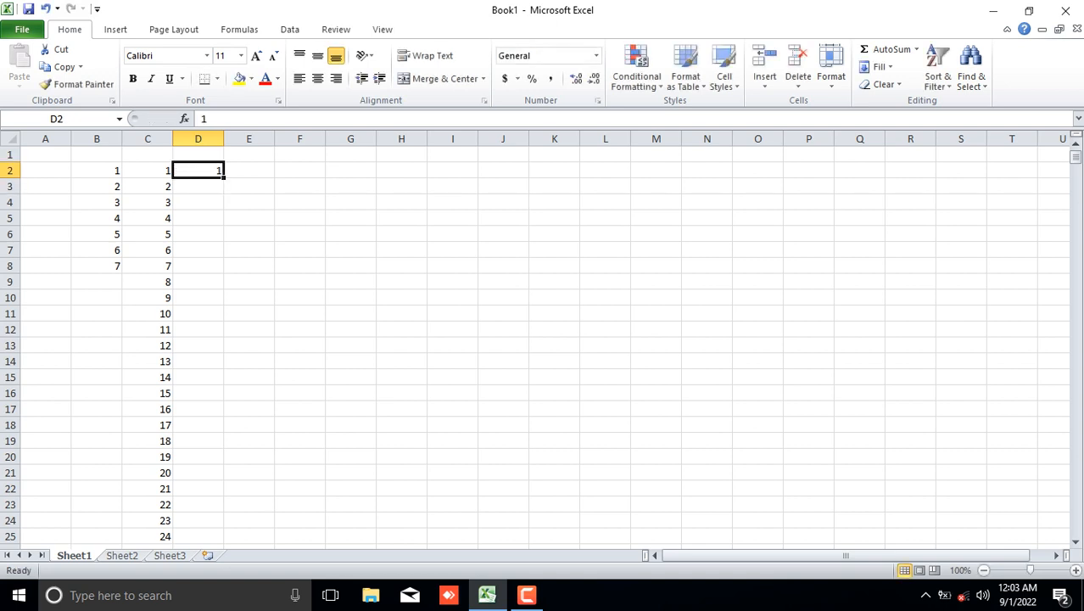
drag(224, 177, 226, 533)
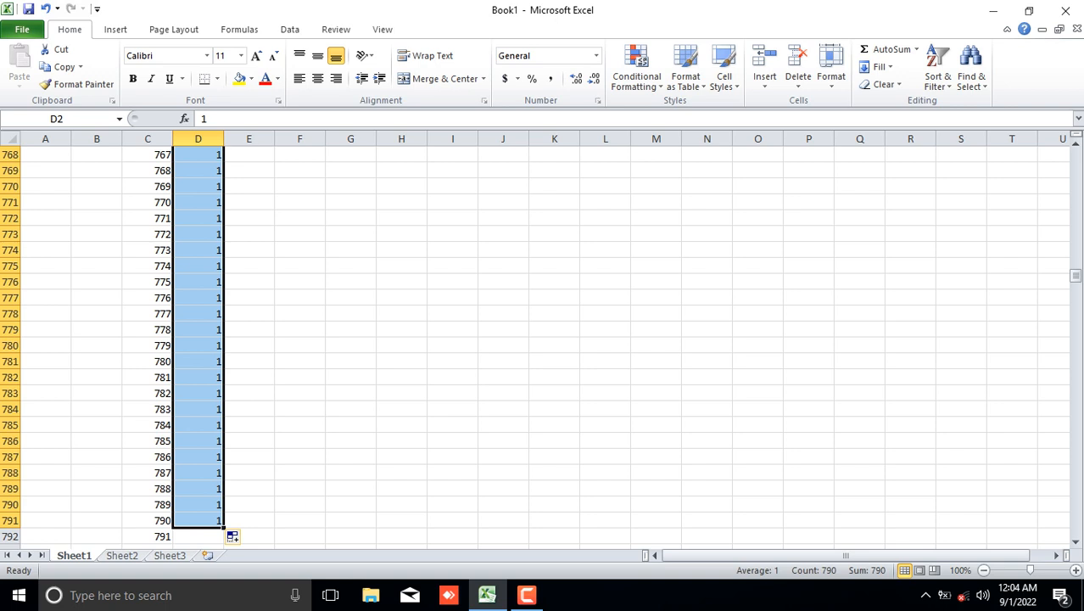
drag(1075, 276, 1075, 157)
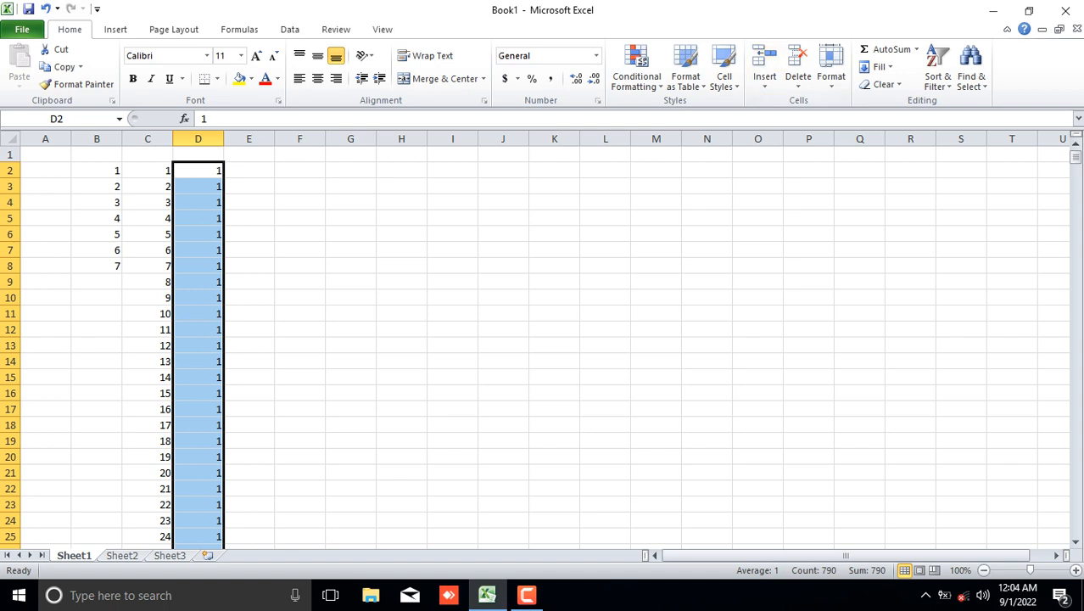
Enter January in cell E2.
click(248, 171)
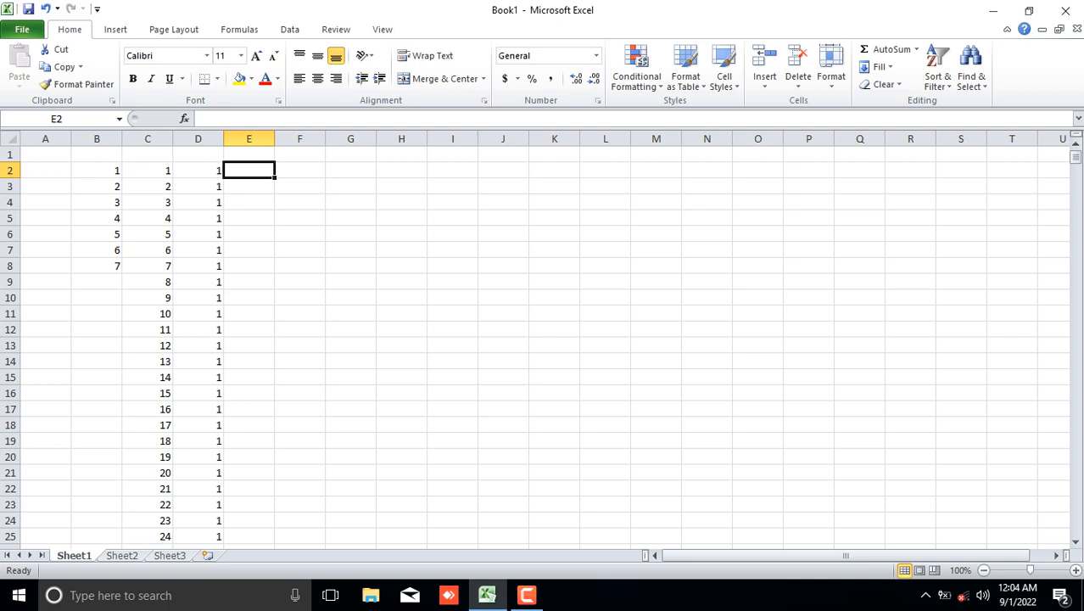
text(J)
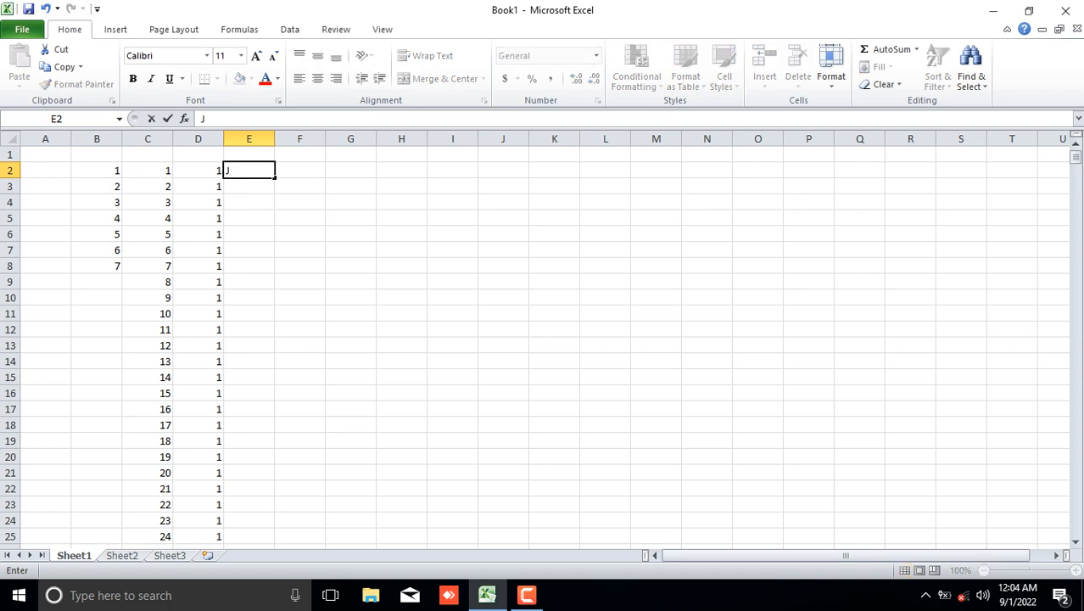
text(anuary)
Fill the month series down column E from E2 to E18 using the fill handle.
drag(299, 202, 253, 172)
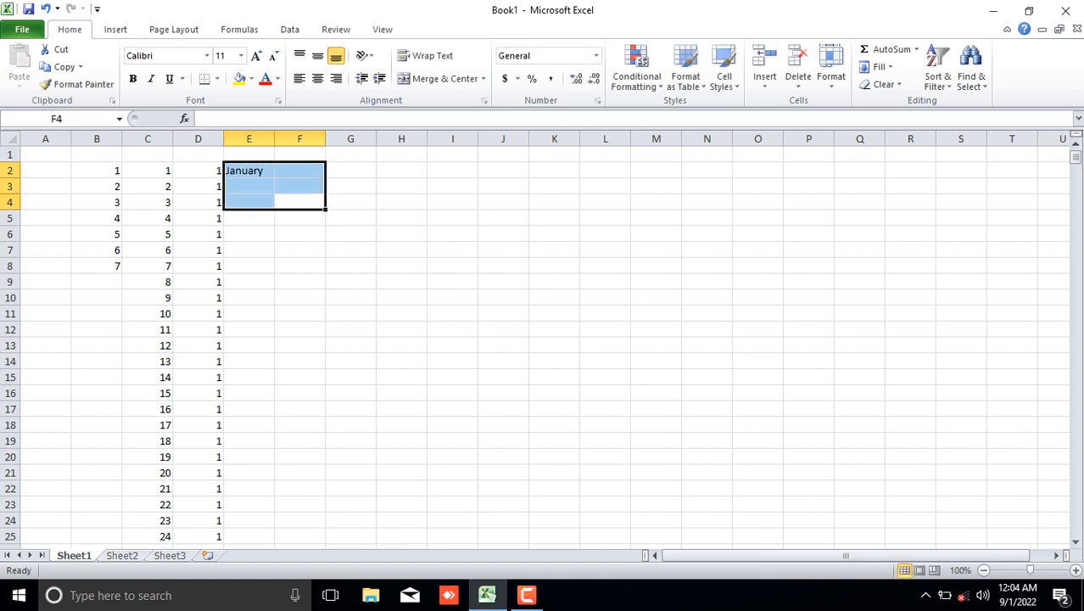
click(252, 171)
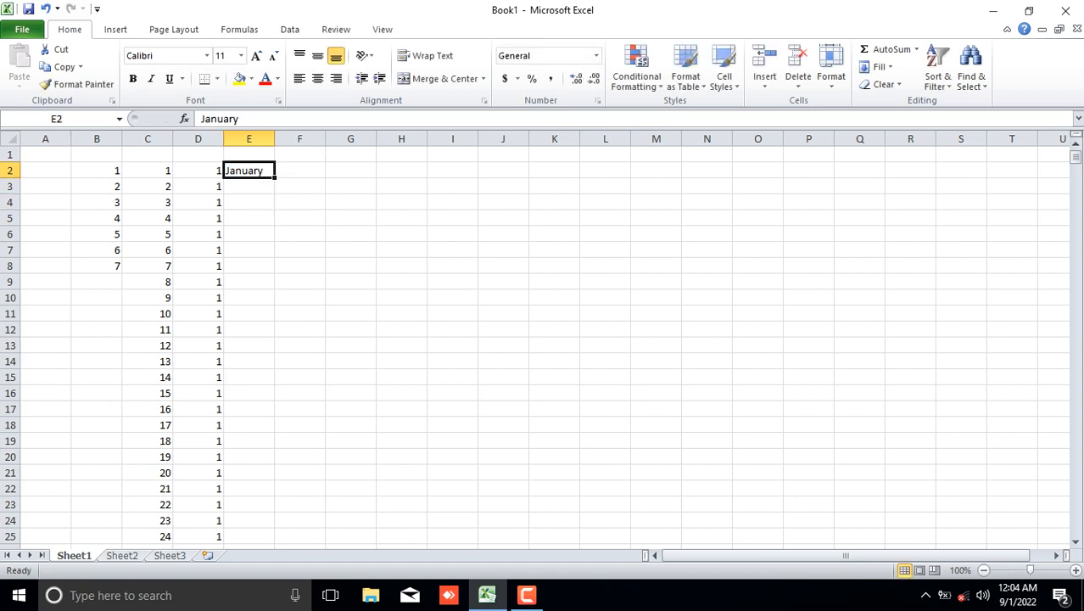
drag(275, 177, 273, 287)
drag(275, 305, 275, 433)
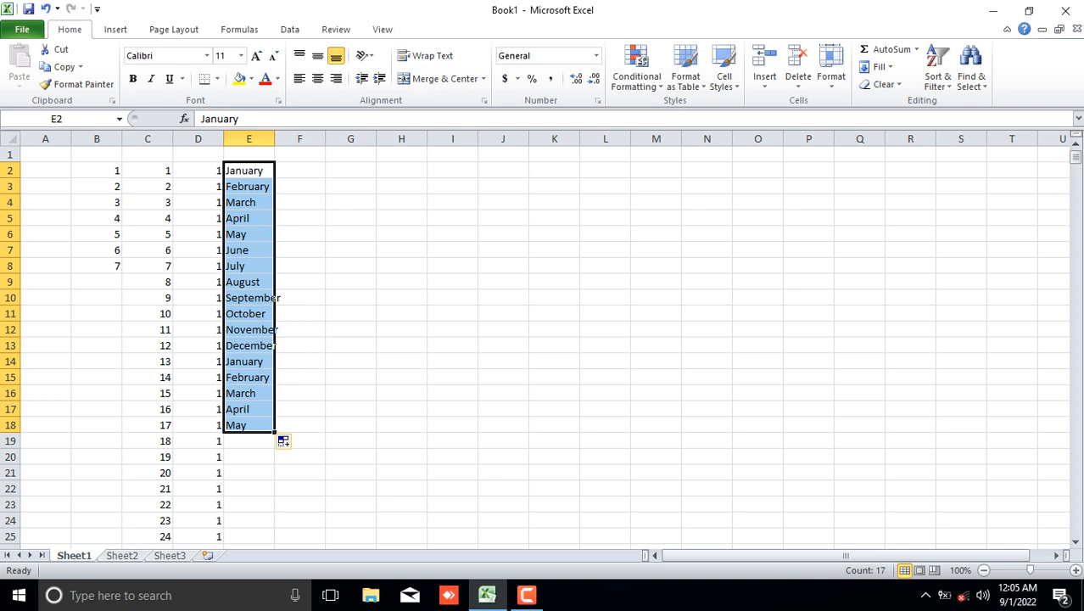
click(248, 171)
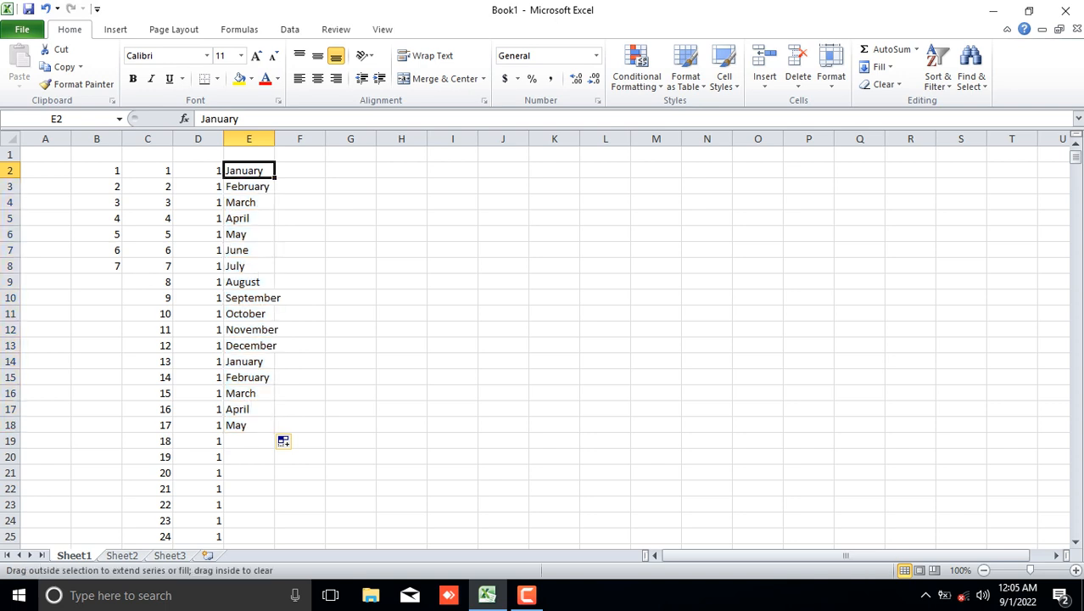
Fill the month series across row 2 from E2 to column AS using the fill handle.
drag(275, 177, 985, 174)
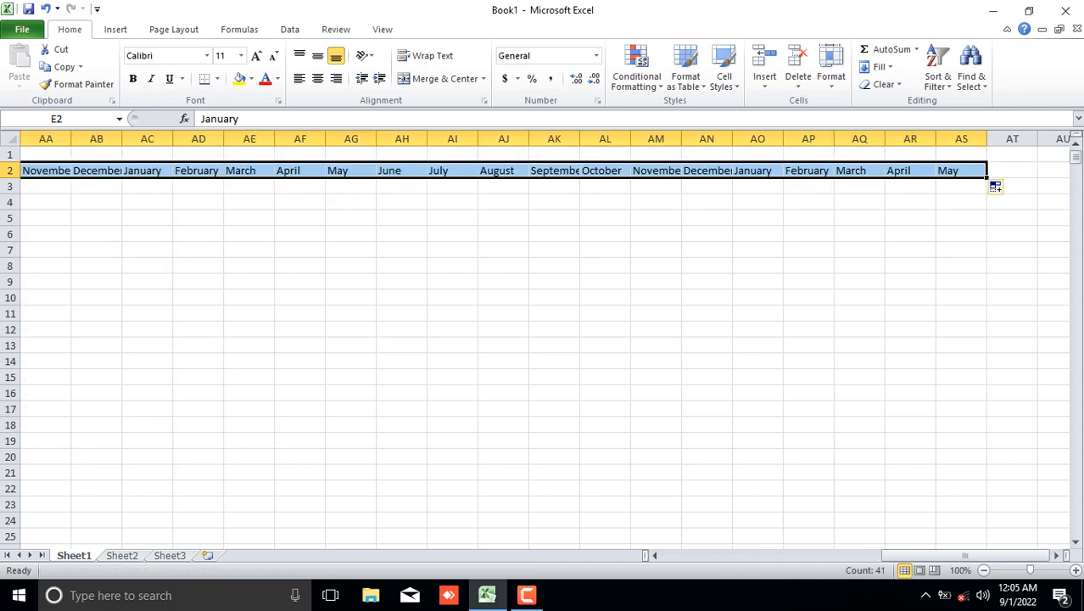
drag(965, 556, 738, 555)
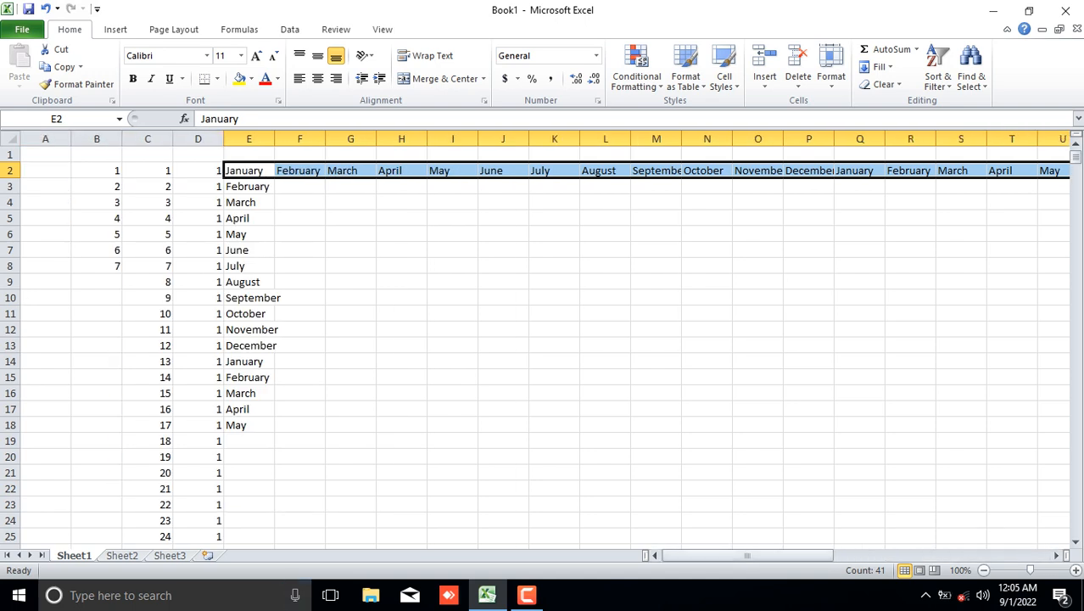
click(299, 235)
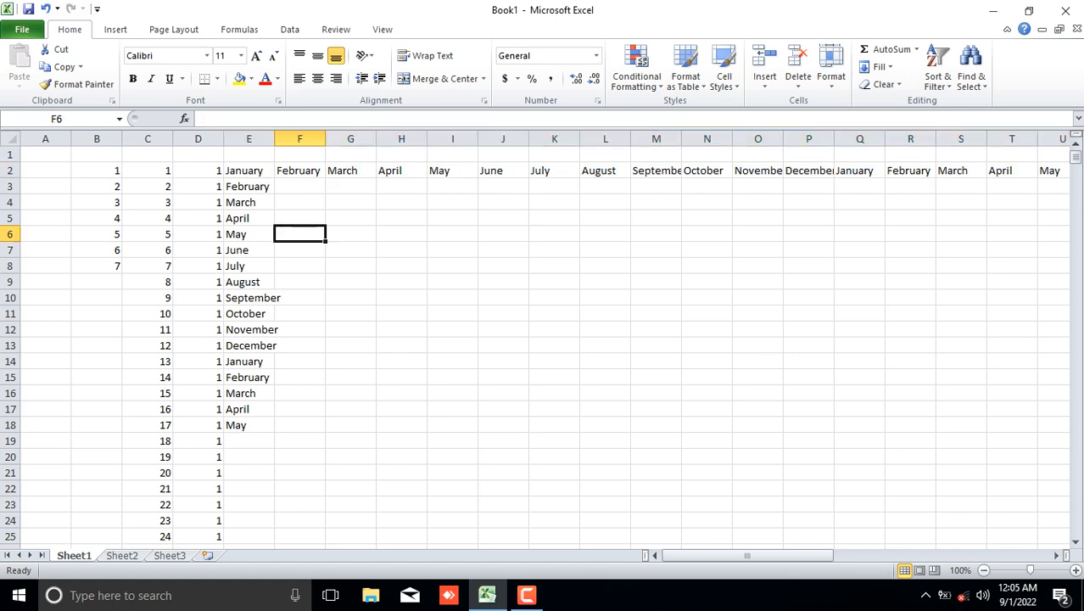